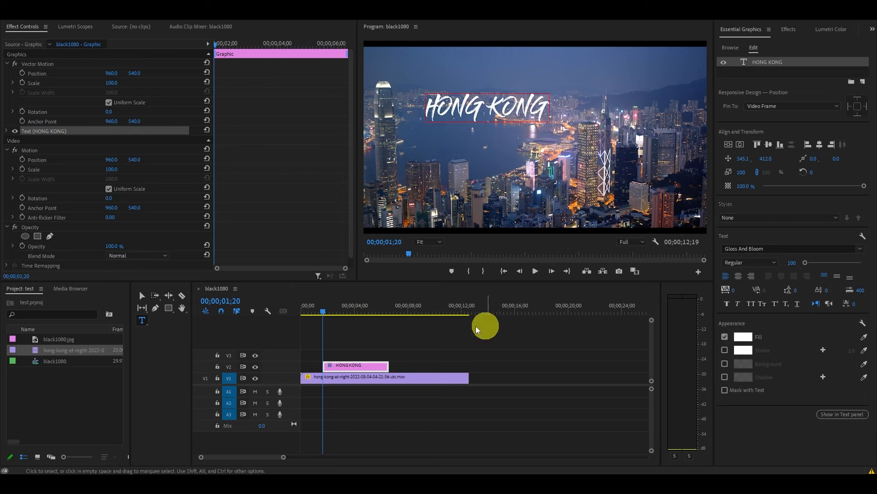
Enlarge the HONG KONG title to a scale of 180 and centre it vertically and horizontally in the frame.
left_click_drag(488, 122, 534, 127)
left_click(727, 145)
left_click(740, 145)
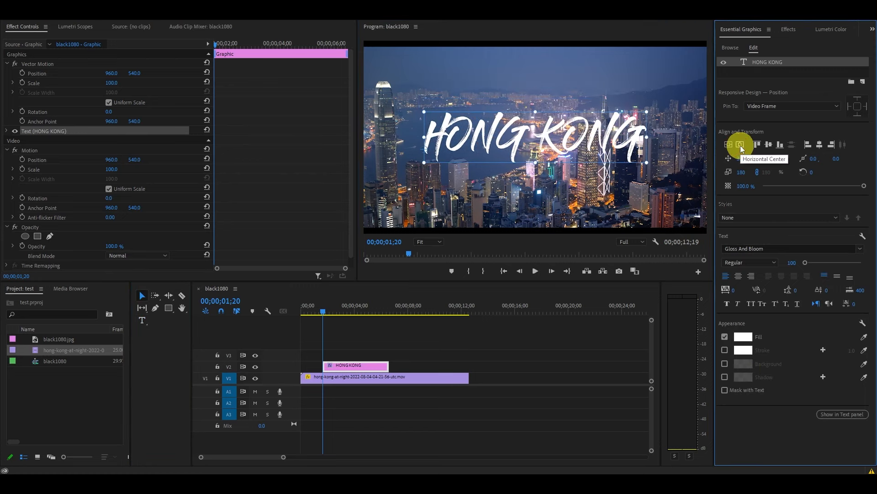
Create a 1920 × 1080, 29.97 fps Transparent Video and place it on track V3 directly above the HONG KONG title.
key("Home")
right_click(88, 386)
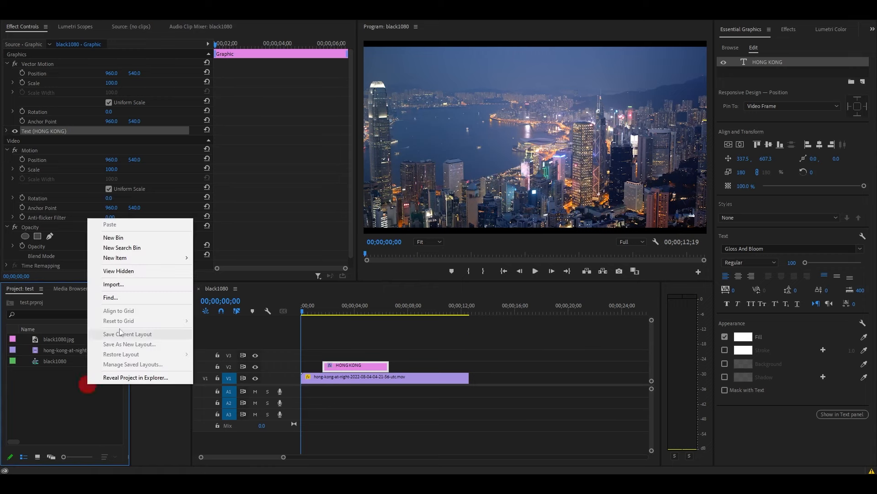
mouse_move(140, 257)
left_click(237, 341)
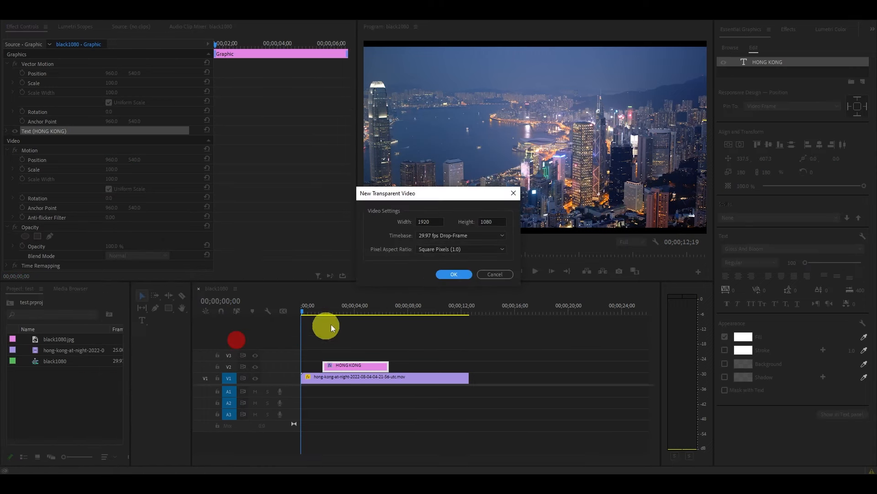
left_click(454, 275)
left_click_drag(86, 351, 386, 355)
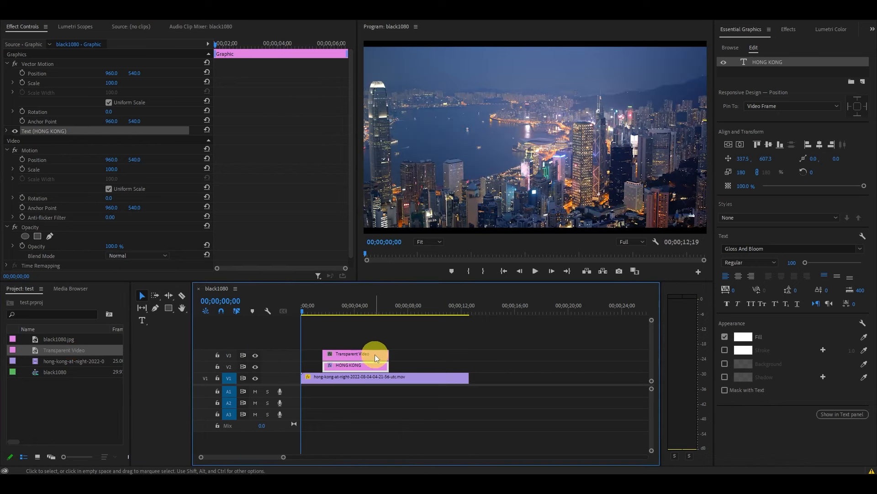
Find the Write-on effect and apply it to the Transparent Video clip on V3.
left_click(374, 355)
left_click(787, 29)
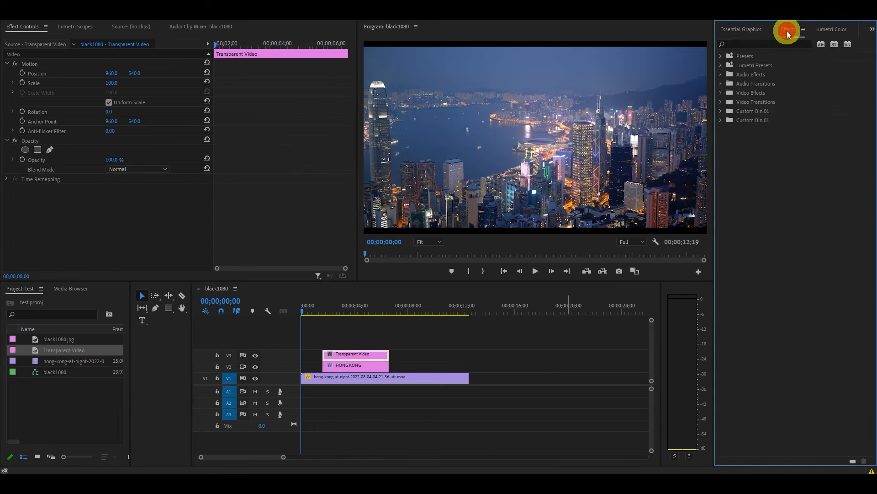
left_click(766, 44)
type("WRITE")
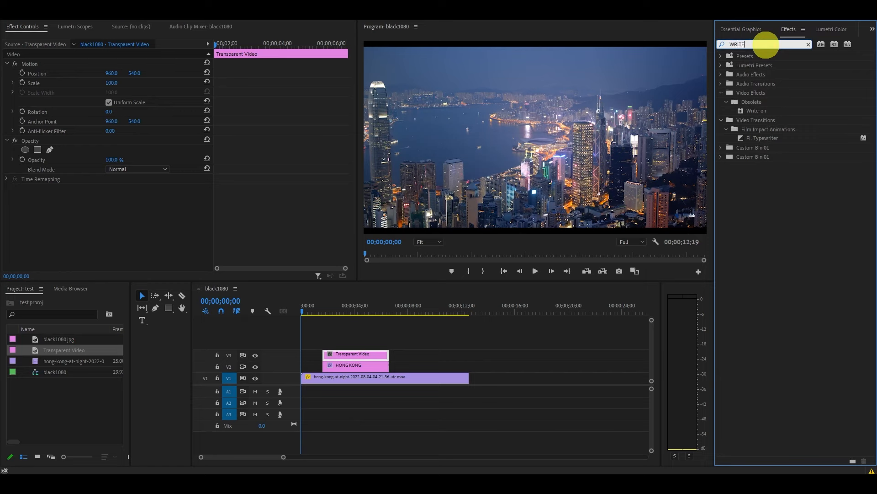
left_click_drag(762, 110, 374, 355)
At the start of the Transparent Video clip, set the Write-on brush colour to red.
left_click(323, 312)
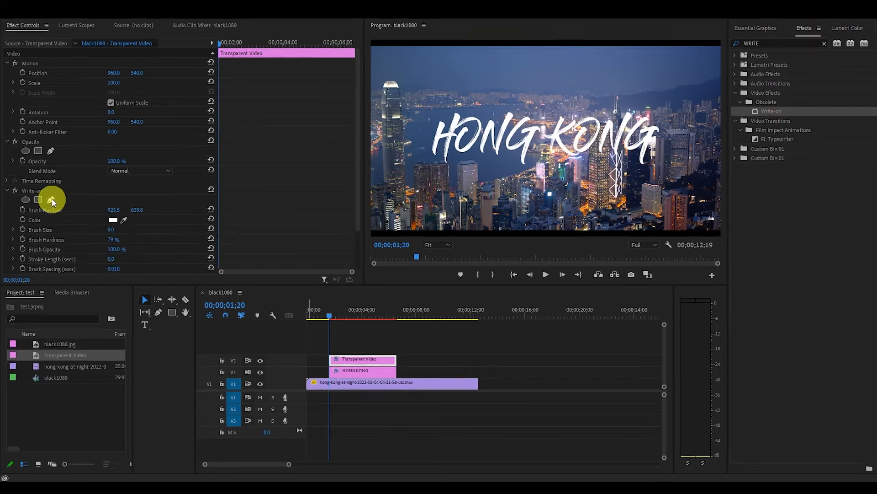
left_click(37, 190)
left_click(113, 220)
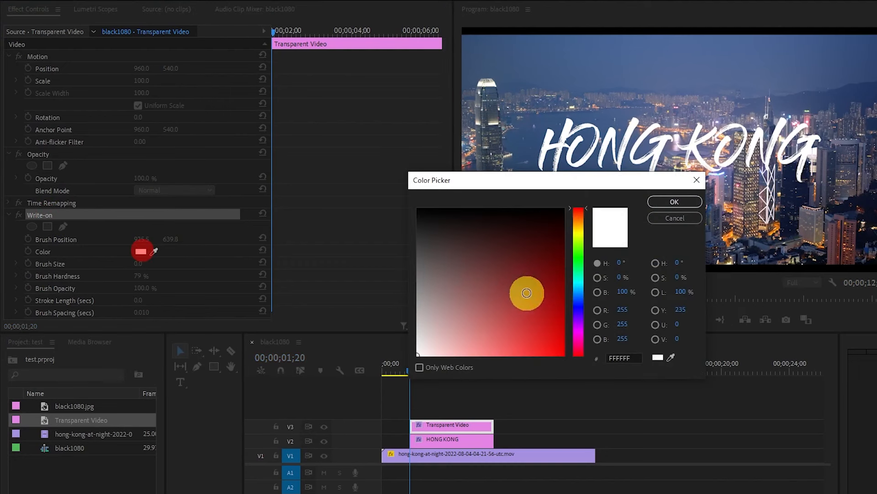
left_click_drag(526, 293, 561, 351)
left_click(682, 203)
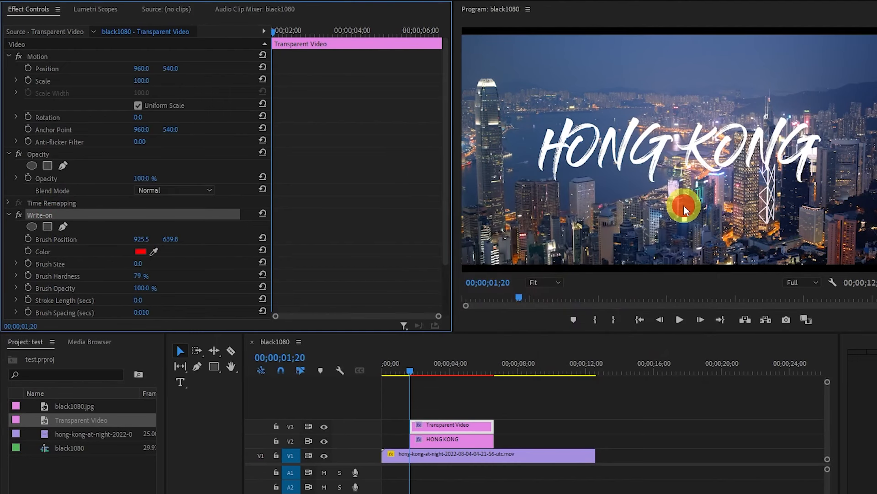
Set the Write-on brush size to 35 and place the brush at the lower end of the H's first stroke.
left_click_drag(138, 263, 205, 260)
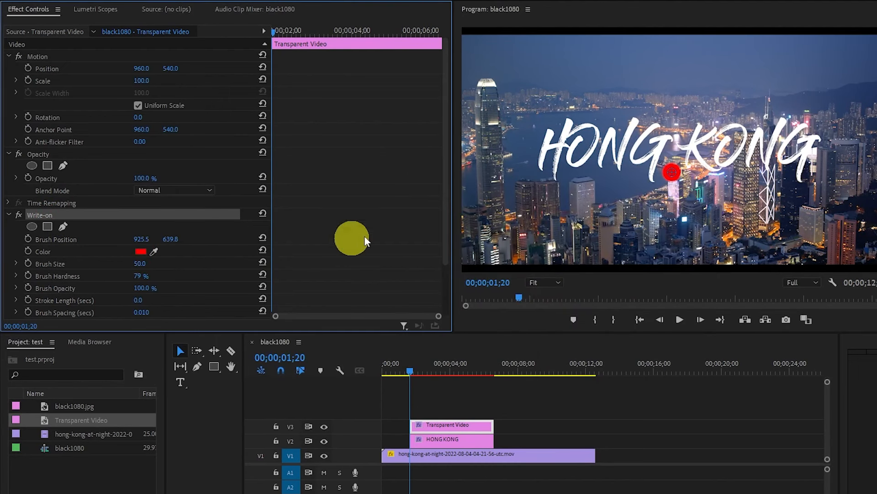
left_click_drag(672, 178, 664, 179)
mouse_move(570, 188)
left_mouse_down()
mouse_move(555, 163)
mouse_move(563, 133)
mouse_move(562, 147)
left_mouse_up()
left_click(139, 264)
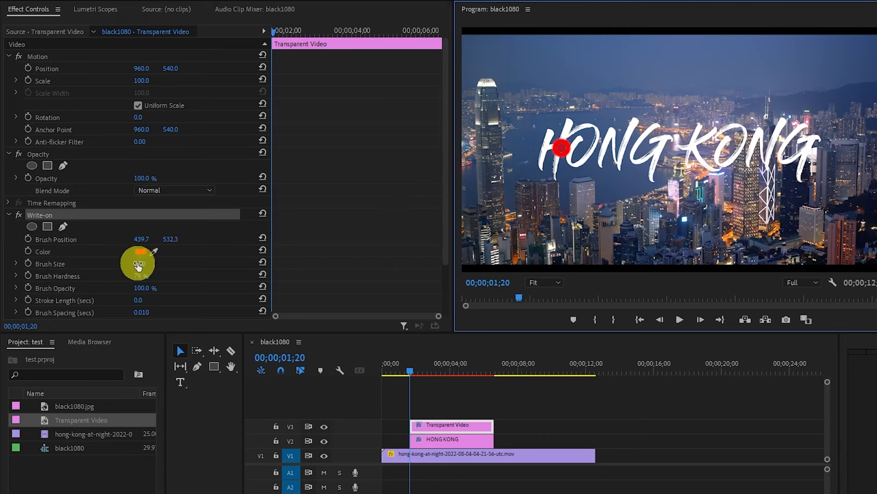
mouse_move(138, 264)
left_mouse_down()
mouse_move(43, 260)
mouse_move(64, 261)
left_mouse_up()
mouse_move(565, 145)
left_mouse_down()
mouse_move(557, 163)
mouse_move(540, 168)
left_mouse_up()
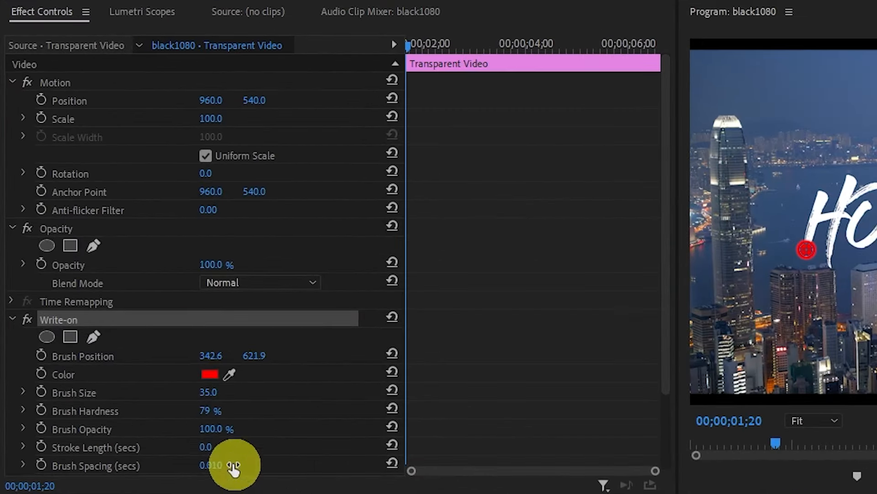
Set the Write-on stroke length to 5 seconds and the brush spacing to 0.001.
left_click(138, 300)
type("5")
key("Return")
key("Tab")
key("BackSpace")
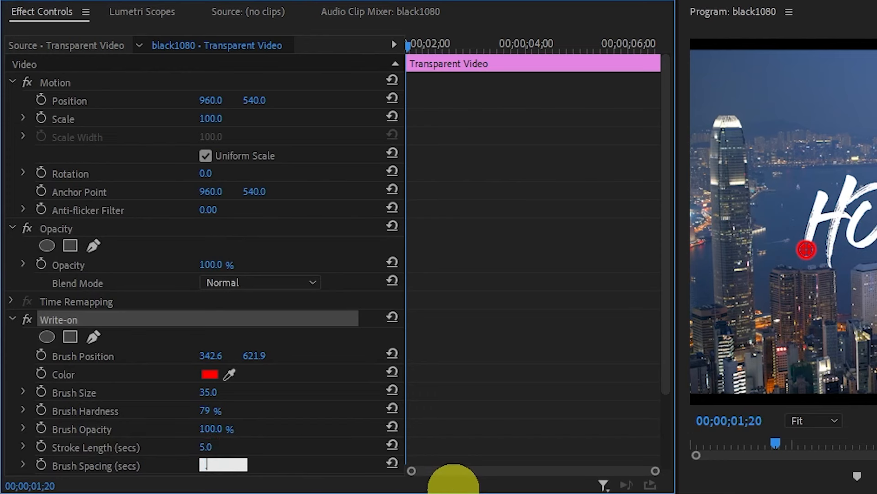
type(".001")
key("Return")
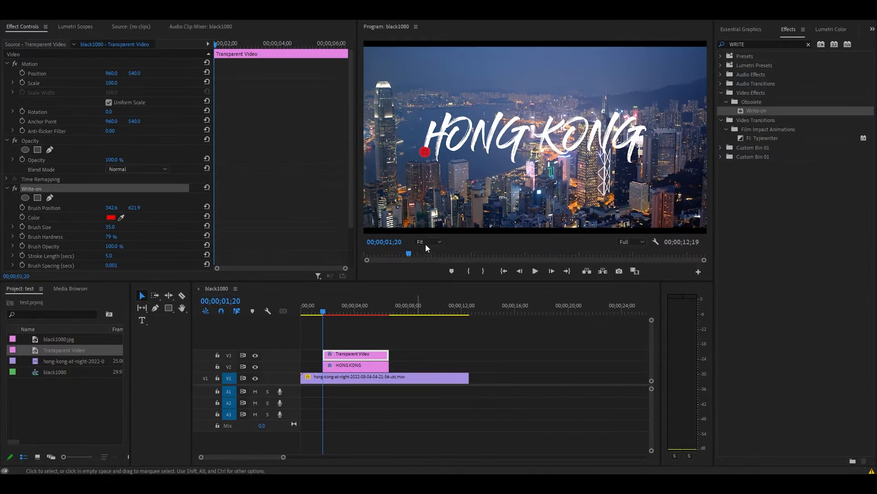
Turn on Brush Position keyframing at the start of the Transparent Video clip and select the Write-on effect for tracing.
left_click(426, 243)
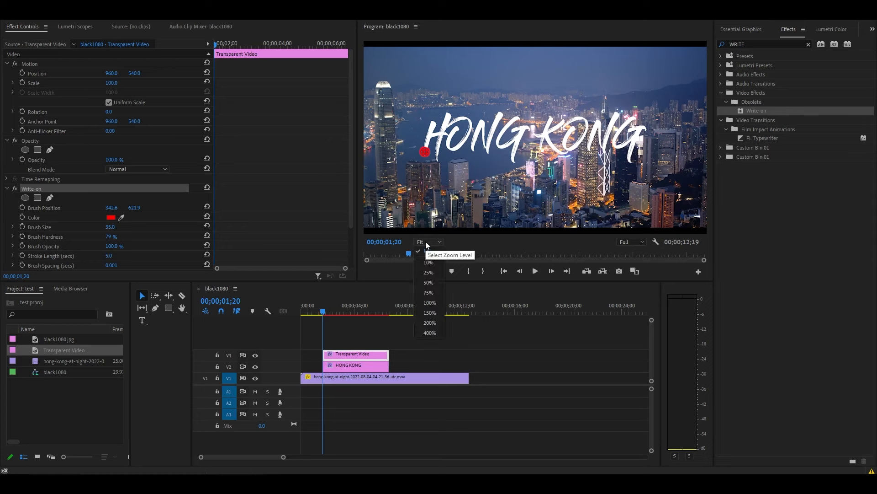
left_click(435, 288)
left_click_drag(573, 235, 494, 233)
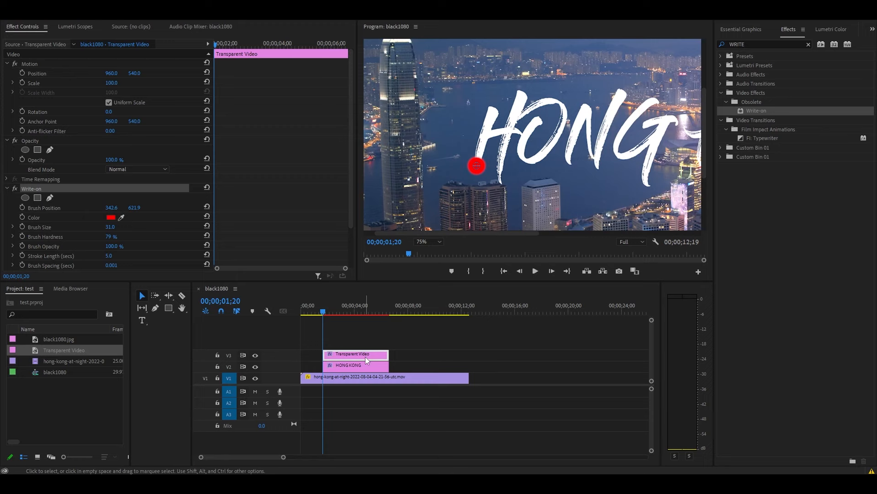
left_click(364, 356)
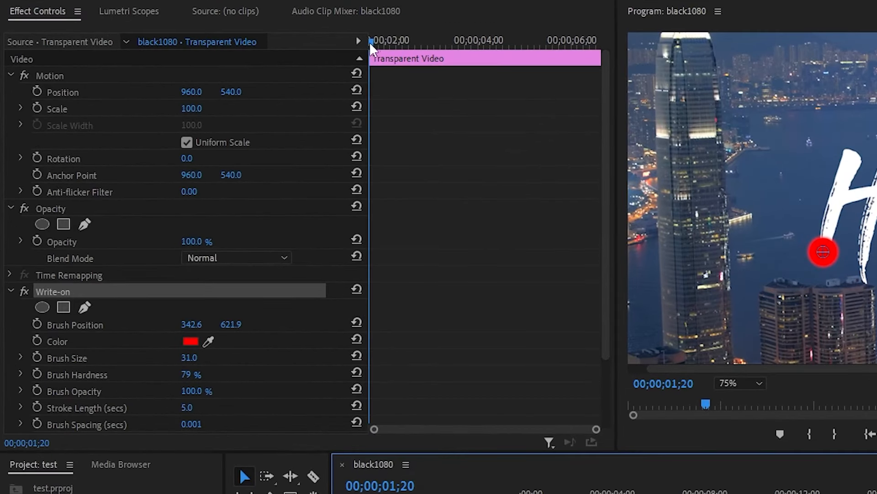
left_click(215, 45)
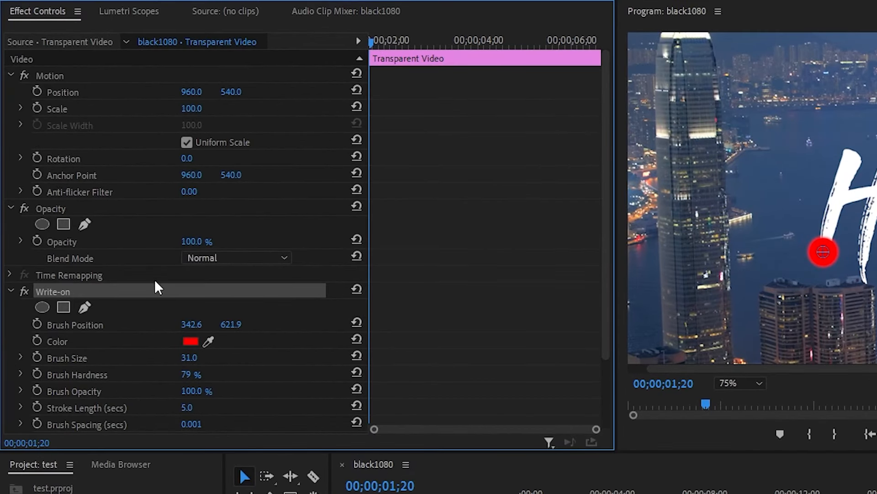
left_click(37, 324)
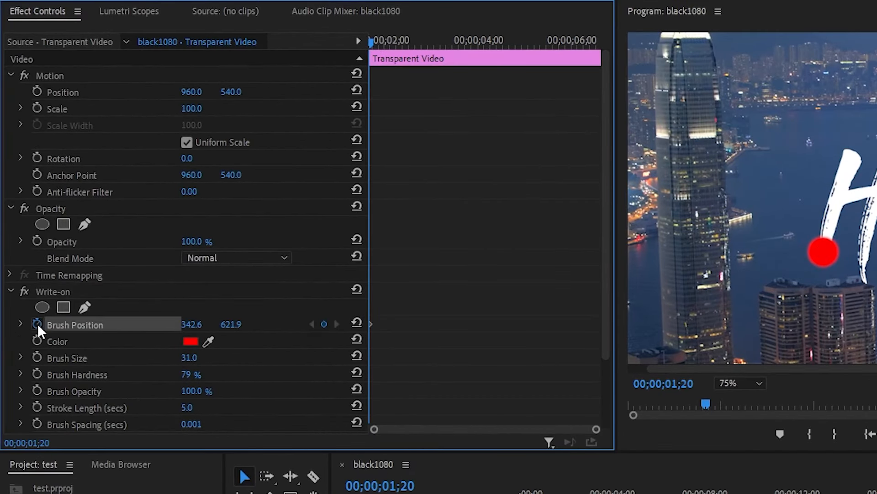
left_click(58, 289)
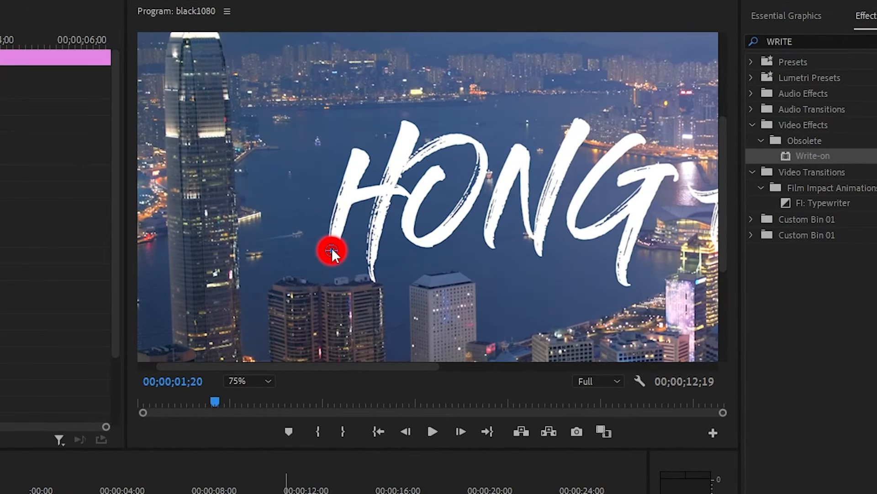
Keyframe the brush upward along the first stroke of the H, advancing one frame per brush move.
left_click_drag(477, 165, 477, 161)
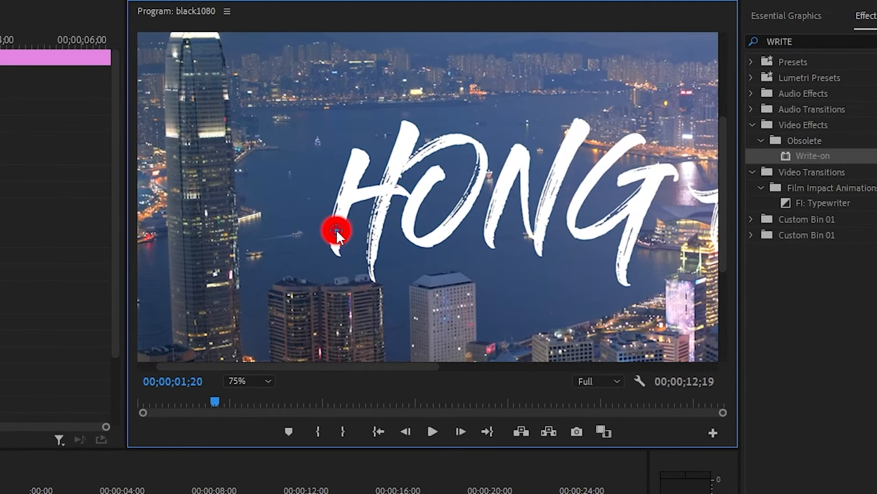
key("Right")
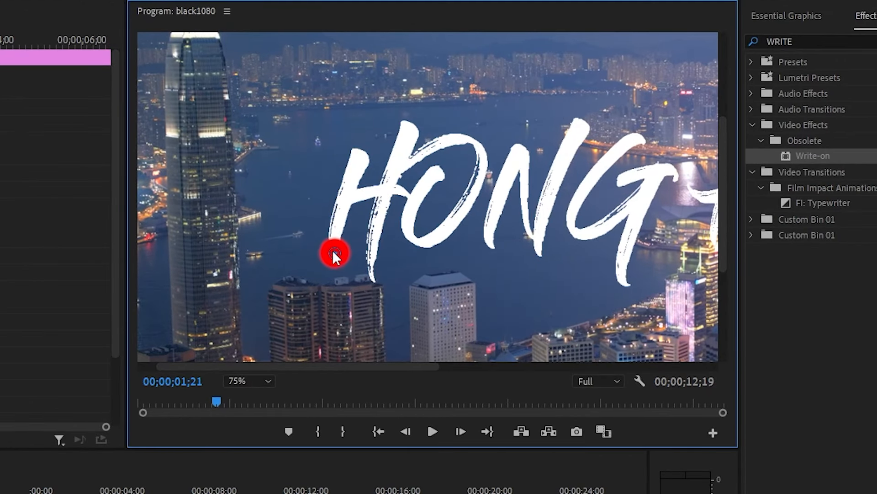
key("Right")
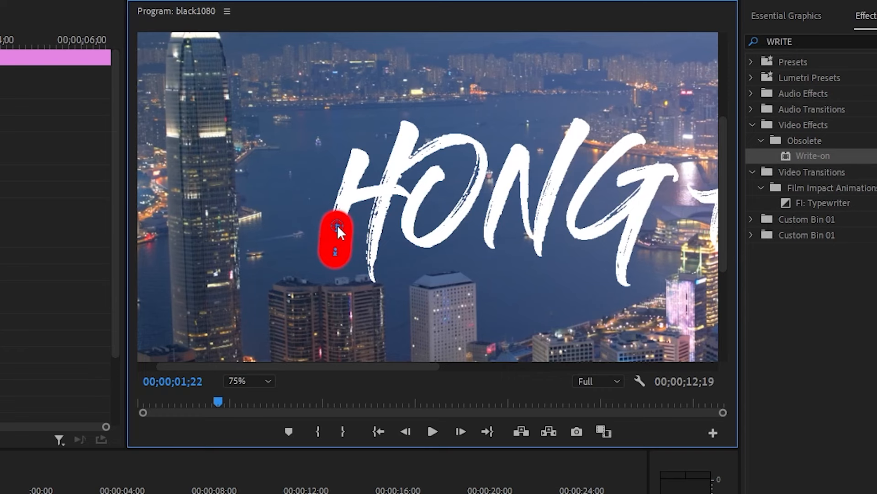
left_click_drag(355, 160, 361, 150)
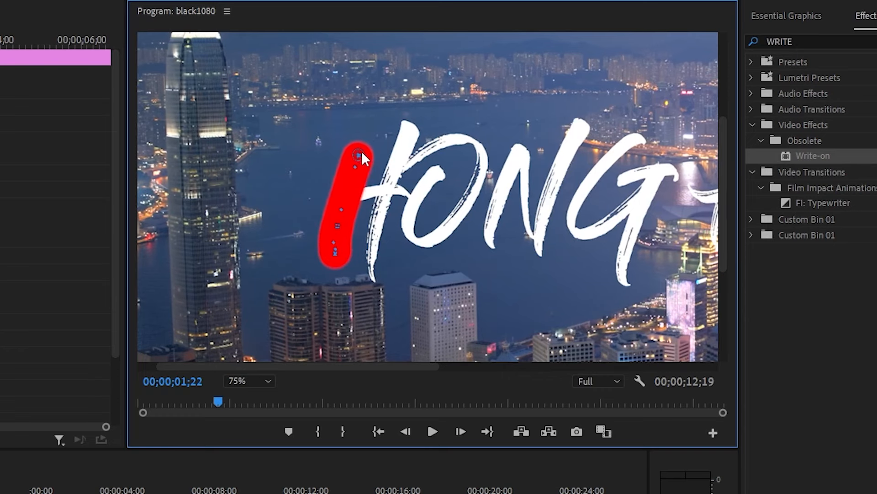
key("Right")
key("Right")
Continue frame by frame with the brush across the H's crossbar and along its second stroke down to the foot.
mouse_move(359, 154)
left_mouse_down()
mouse_move(344, 195)
mouse_move(397, 190)
mouse_move(388, 181)
mouse_move(418, 54)
left_mouse_up()
key("Right")
key("Right")
key("Right")
left_click_drag(389, 182, 368, 275)
key("Right")
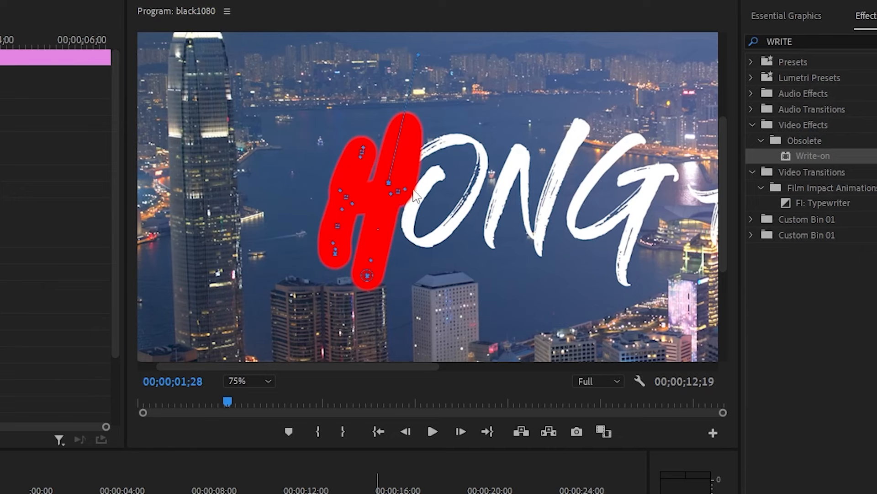
Adjust the brush path point at the H's crossbar and move the brush from the foot back up the second stroke.
left_click(399, 191)
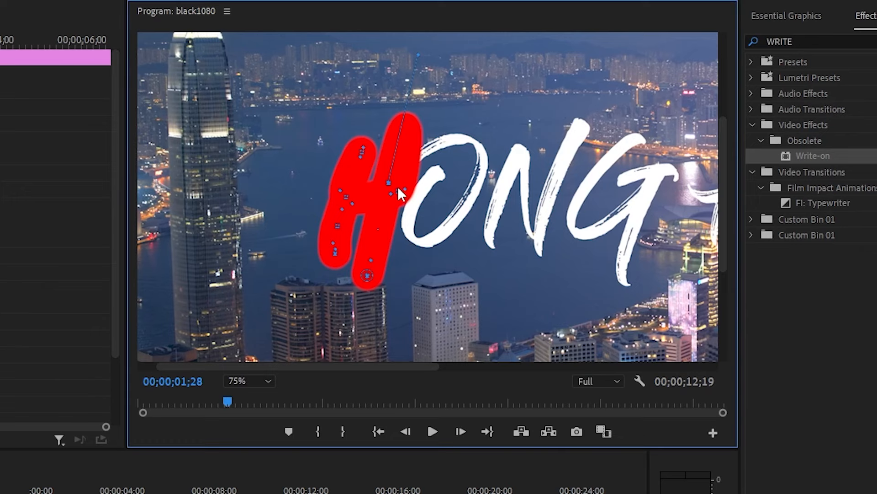
left_click_drag(399, 191, 396, 189)
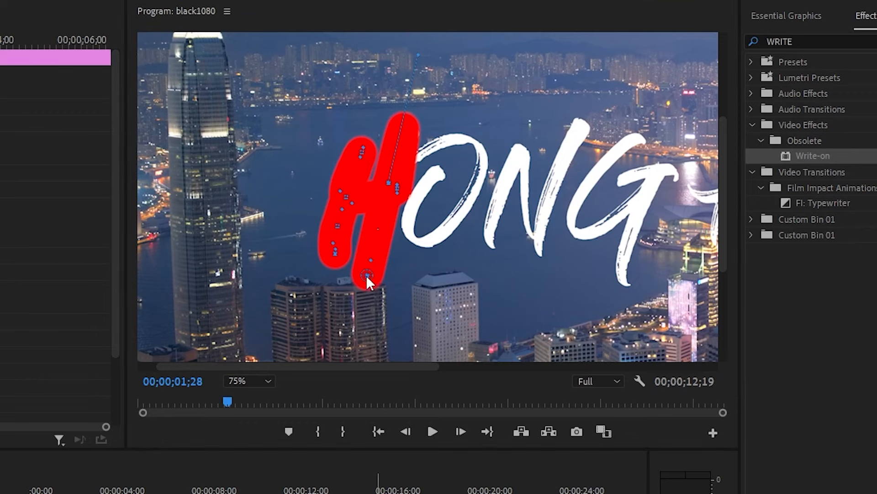
left_click(367, 276)
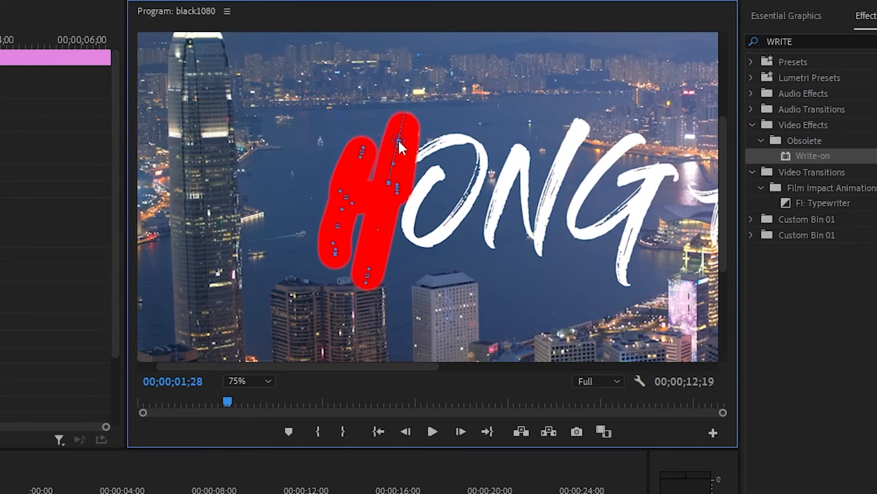
Trace the O of HONG with the brush, moving it a little further along the letter on each frame.
key("Right")
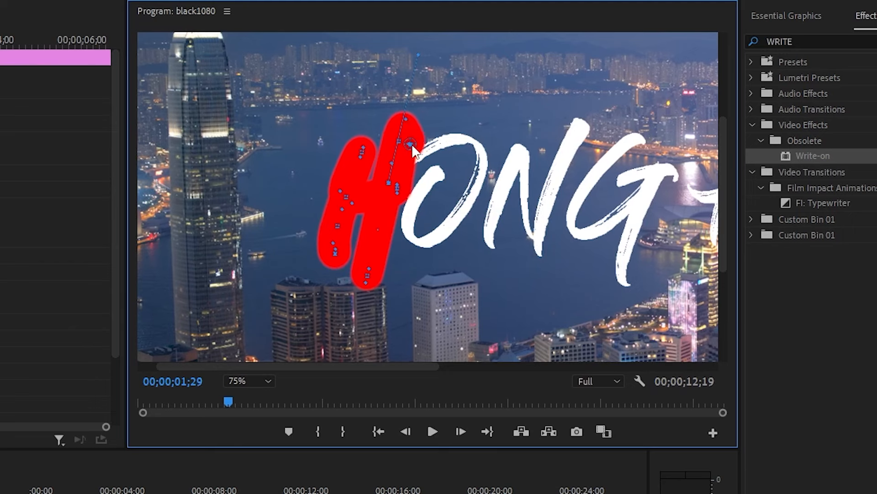
left_click_drag(416, 153, 417, 155)
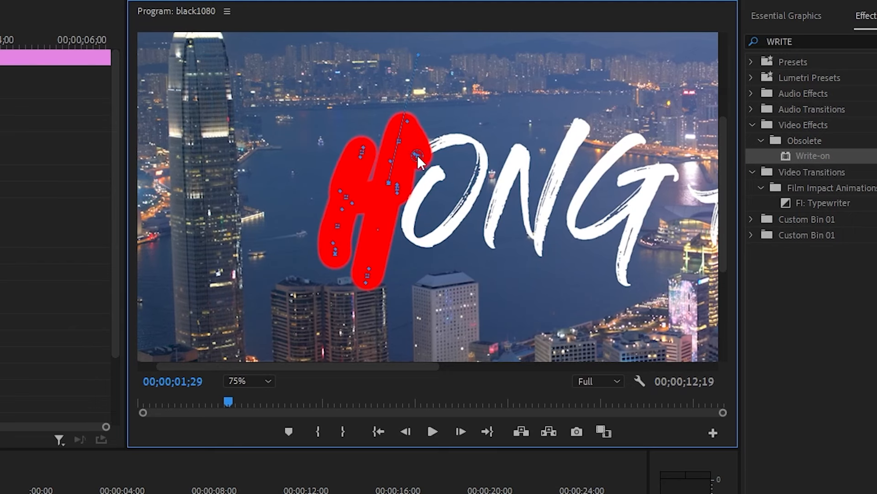
key("Right")
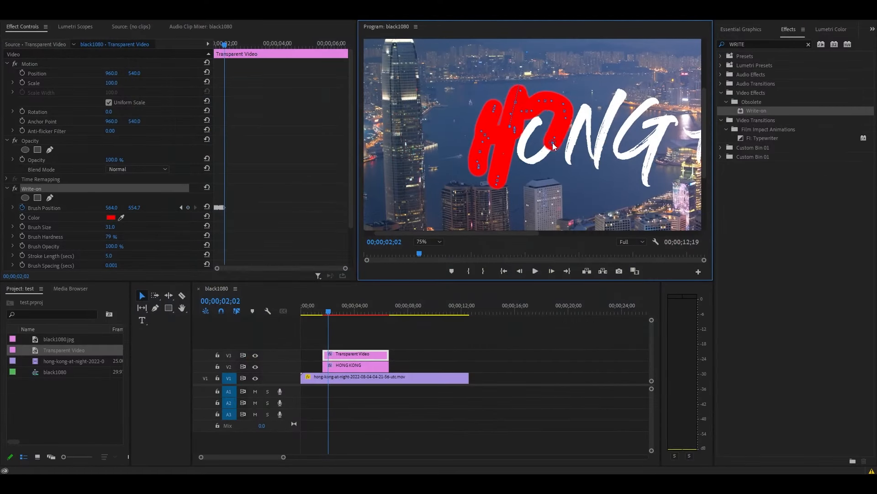
key("Right")
key("Right")
key("Right")
key("Right")
key("Right")
key("Right")
Trace the N of HONG with the brush frame by frame, finishing at the top of its last stroke.
mouse_move(545, 100)
left_mouse_down()
mouse_move(564, 110)
mouse_move(586, 103)
left_mouse_up()
key("Right")
key("Right")
key("Right")
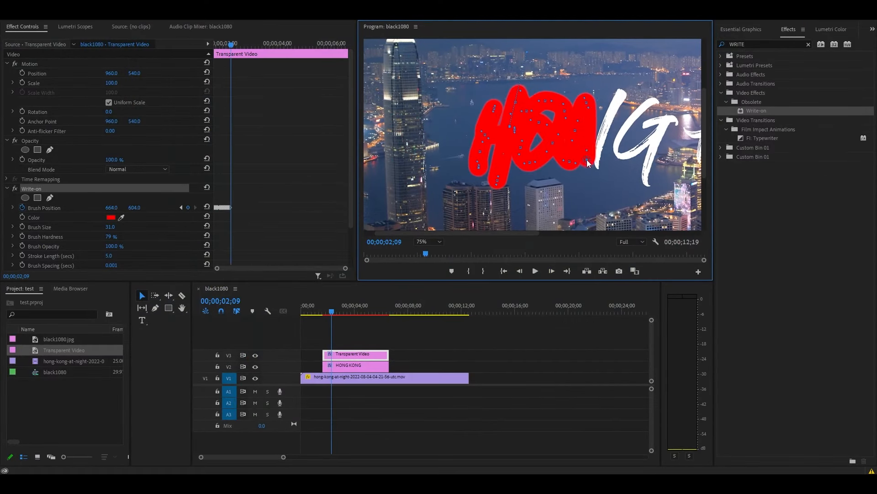
key("Right")
key("Right")
mouse_move(587, 160)
left_mouse_down()
mouse_move(599, 167)
mouse_move(614, 103)
left_mouse_up()
key("Right")
key("Right")
Trace the G of HONG with the brush frame by frame, ending at the tip of its tail.
left_click_drag(659, 82, 656, 98)
key("Right")
key("Right")
key("Right")
left_click_drag(617, 147, 624, 158)
key("Right")
key("Right")
key("Right")
key("Right")
key("Right")
key("Right")
left_click_drag(676, 120, 641, 182)
key("Right")
Carry the brush over from HONG and trace the letters K, O and N of KONG frame by frame.
left_click_drag(457, 234, 550, 233)
left_click_drag(454, 185, 507, 133)
key("Right")
key("Right")
mouse_move(507, 132)
left_mouse_down()
mouse_move(551, 103)
mouse_move(520, 127)
mouse_move(543, 168)
mouse_move(549, 116)
mouse_move(620, 104)
mouse_move(640, 119)
left_mouse_up()
key("Right")
key("Right")
key("Right")
key("Right")
key("Right")
key("Right")
key("Right")
key("Right")
key("Right")
key("Right")
key("Right")
key("Right")
key("Right")
key("Right")
key("Right")
key("Right")
key("Right")
key("Right")
key("Right")
key("Right")
key("Right")
key("Right")
key("Right")
key("Right")
key("Right")
key("Right")
key("Right")
Trace the final G of KONG frame by frame, ending the brush path at its tail at 00;00;04;02.
left_click_drag(628, 233, 648, 233)
left_click_drag(624, 85, 610, 142)
key("Right")
key("Right")
key("Right")
key("Right")
key("Right")
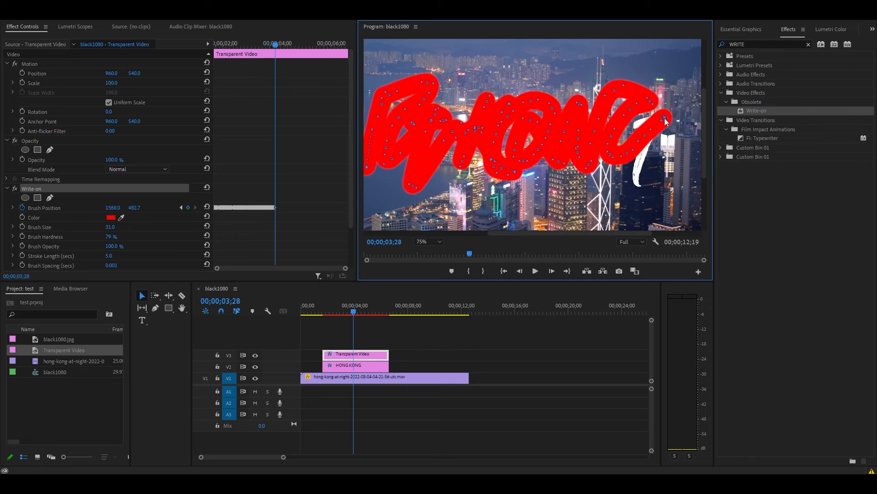
key("Right")
key("Right")
key("Right")
left_click_drag(664, 118, 636, 183)
key("Right")
Apply Track Matte Key to the HONG KONG title with Video 3 as its matte, and scrub through the reveal to check it.
left_click(460, 334)
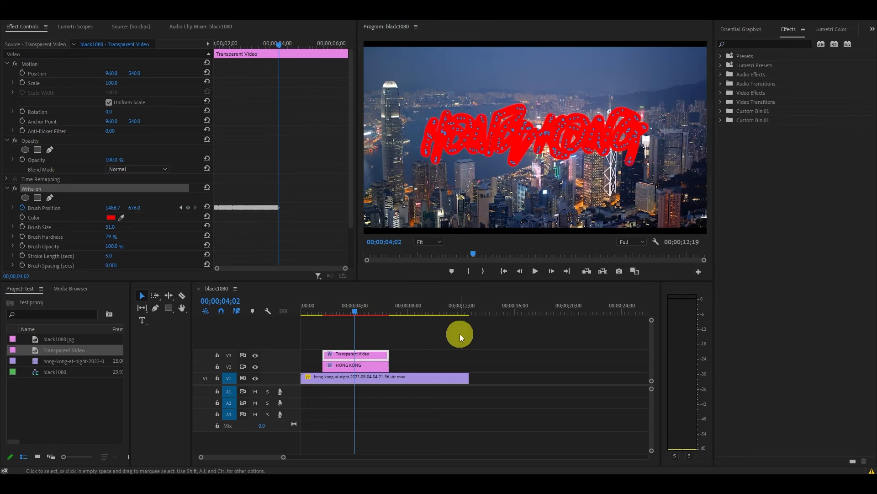
left_click(752, 45)
type("TRACK MATT")
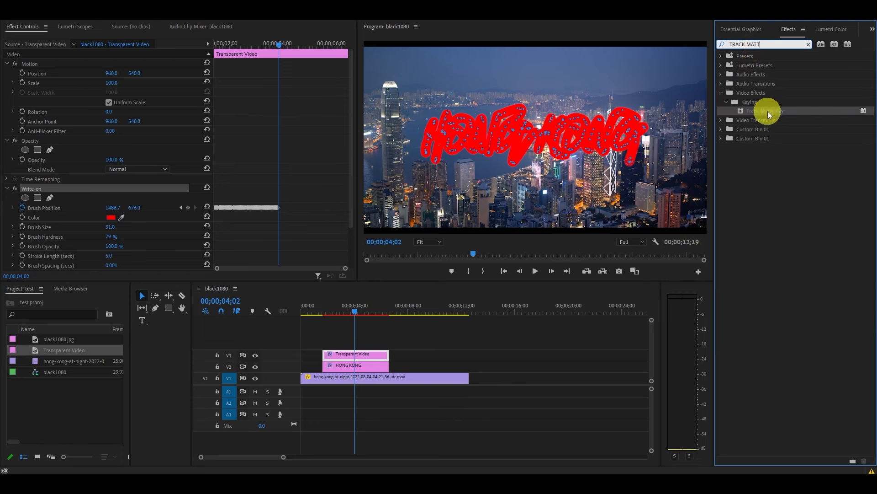
left_click_drag(767, 112, 378, 366)
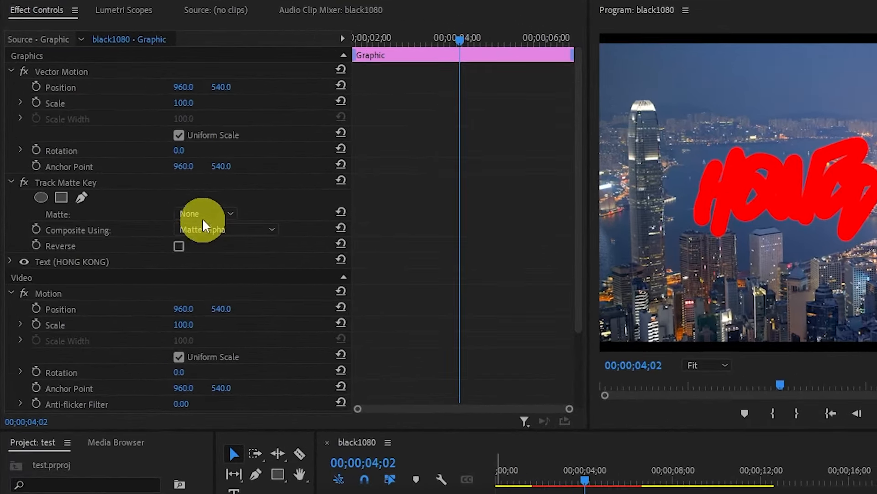
left_click(201, 215)
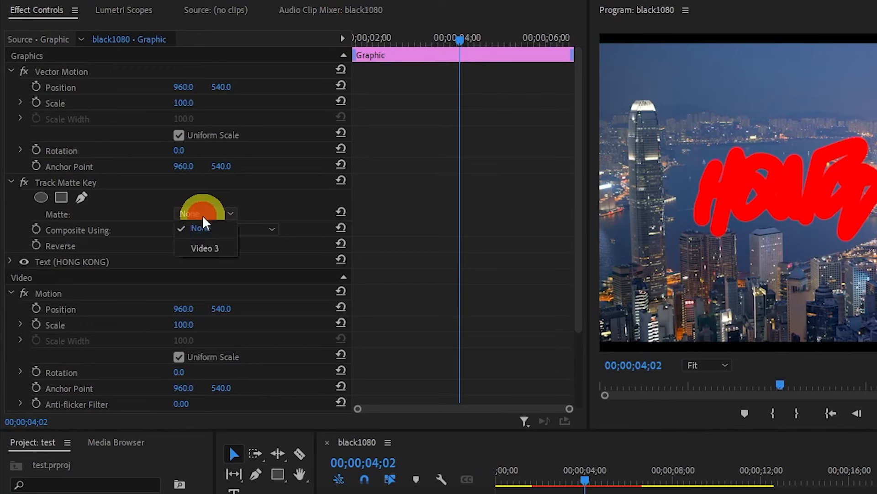
left_click(218, 248)
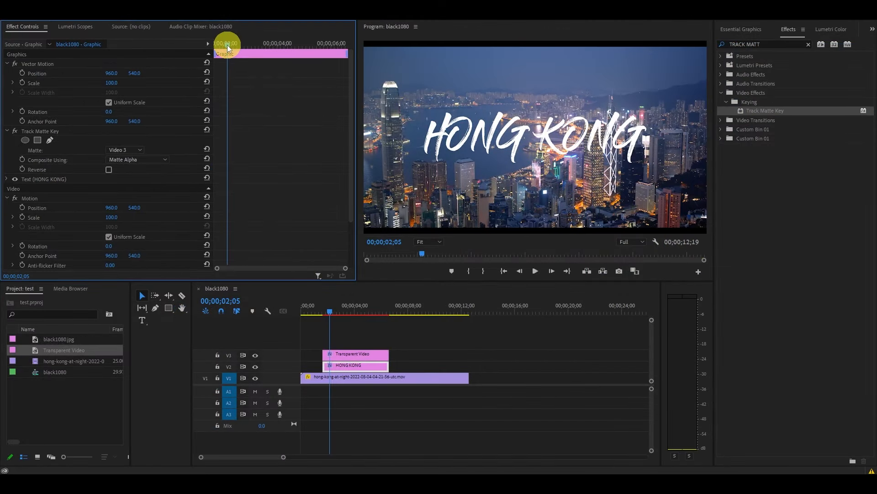
left_click_drag(227, 45, 283, 48)
left_click(455, 331)
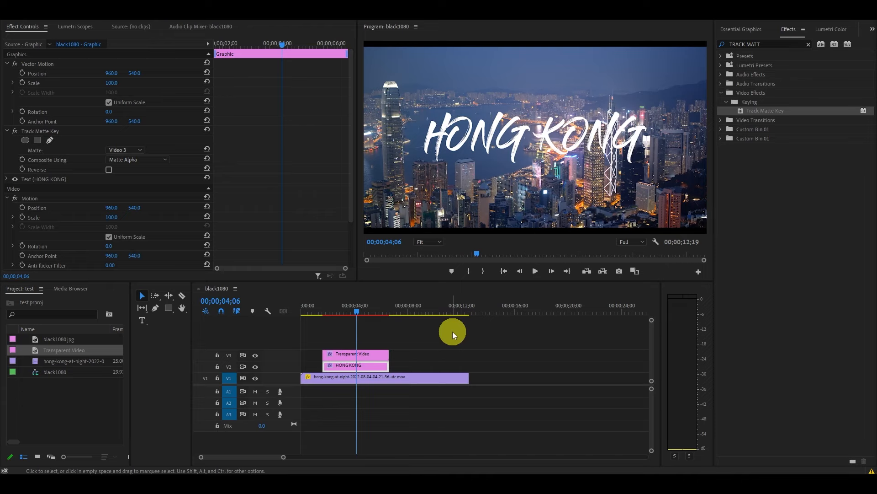
Add Gaussian Blur to the Hong Kong night footage on V1 and keyframe its Blurriness at 40 at the title's start, 00;00;01;21.
left_click_drag(357, 311, 325, 314)
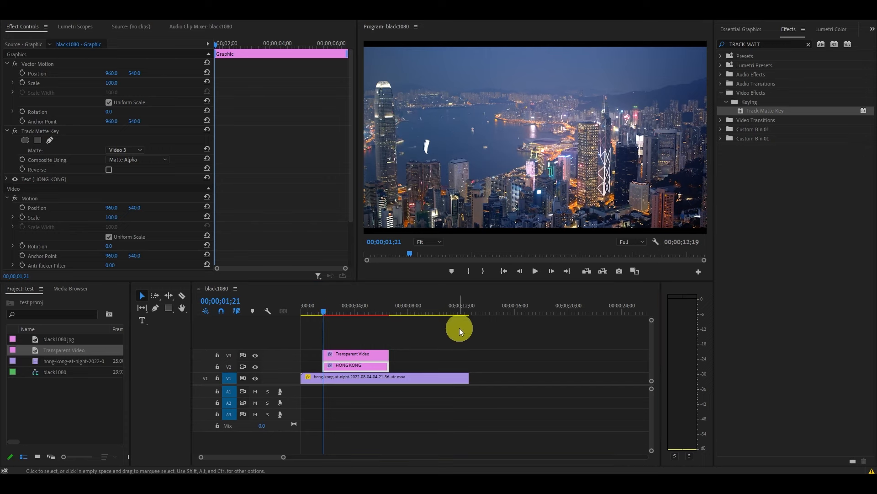
left_click(739, 43)
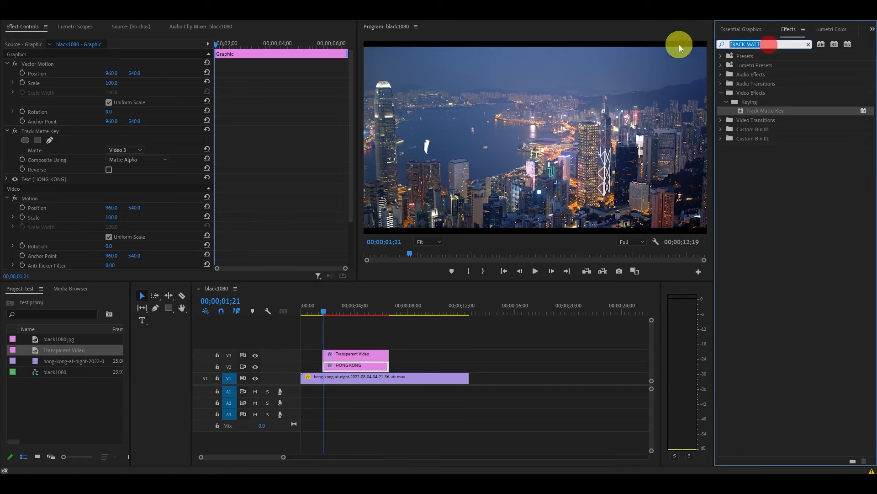
type("GAUS")
left_click_drag(762, 137, 428, 378)
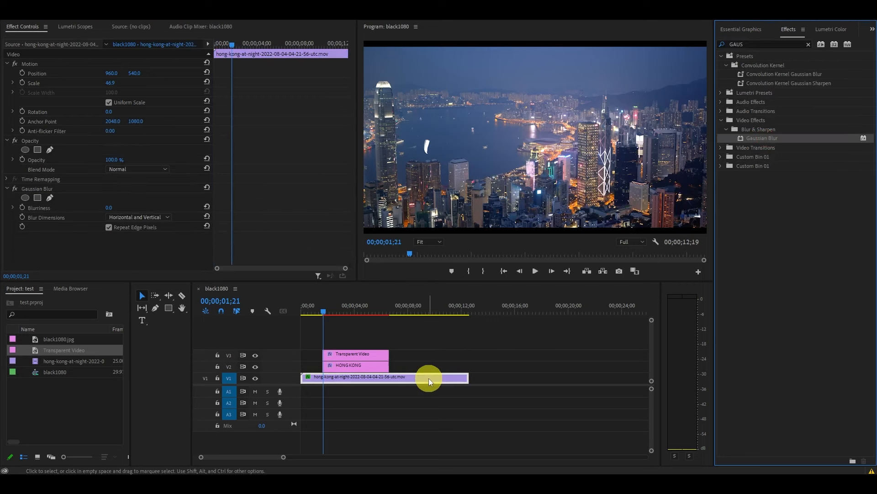
left_click(22, 207)
type("40")
key("Return")
left_click(440, 336)
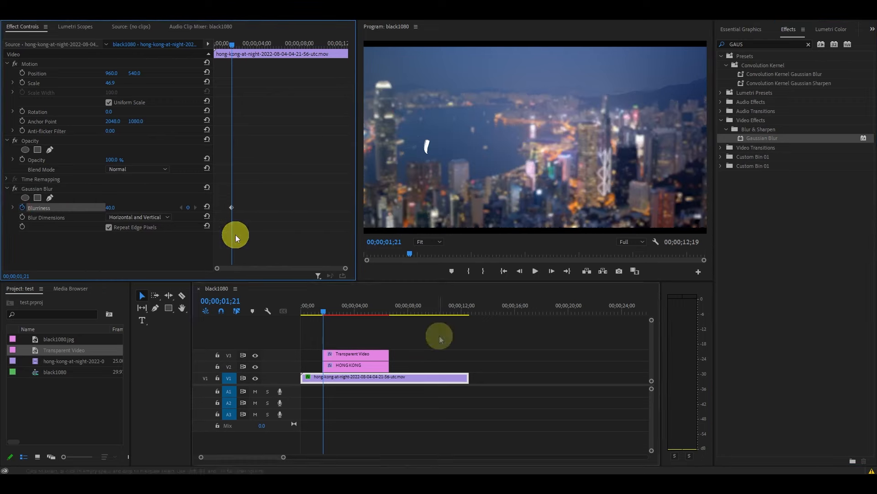
Keyframe the footage's Blurriness at 0 five frames before the title starts, at 00;00;01;16.
key("Left")
key("Left")
key("Left")
key("Left")
key("Left")
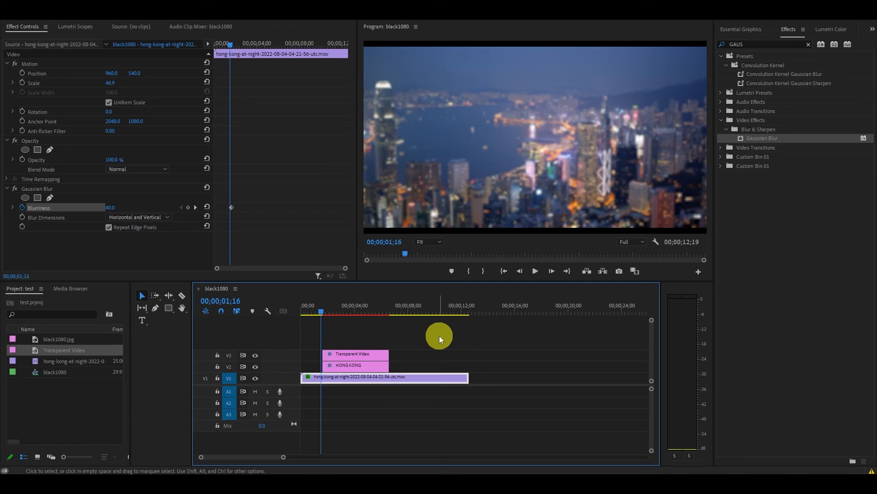
left_click(113, 207)
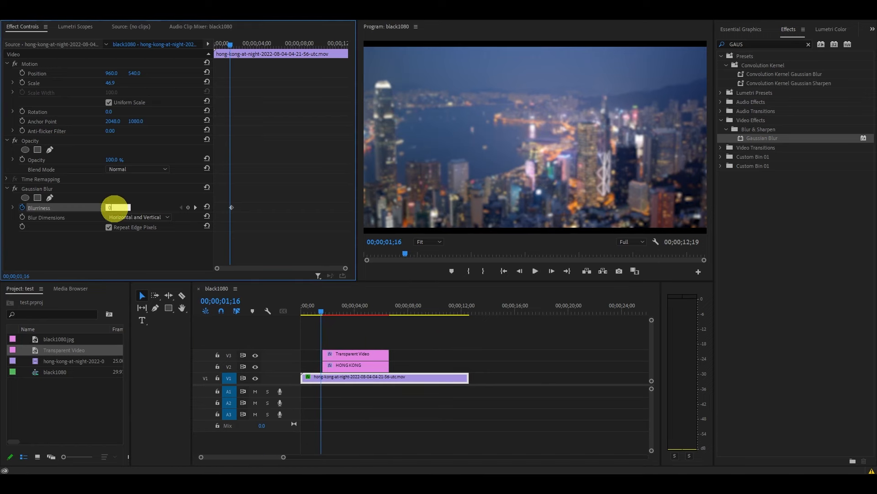
type("0")
key("Return")
left_click(409, 321)
Keyframe the footage's Blurriness at 40 at the title's end, 00;00;06;18, and at 0 four frames after it, at 00;00;06;22.
left_click_drag(232, 46, 284, 52)
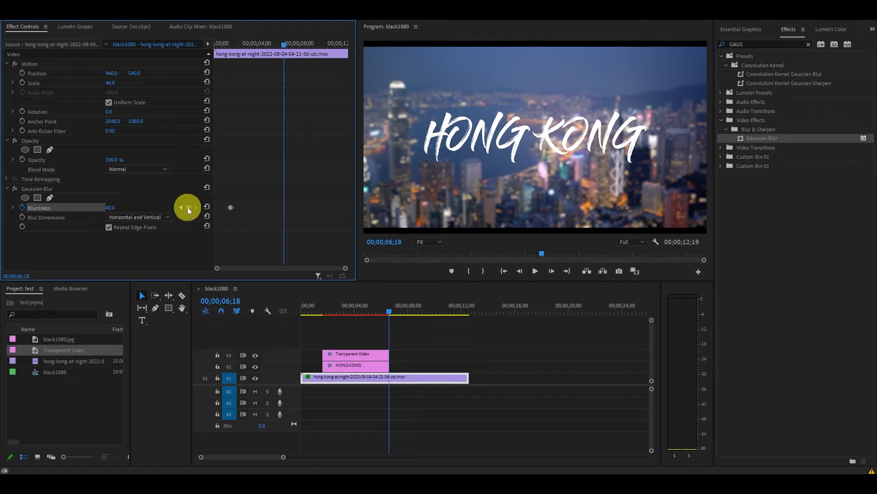
key("Right")
key("Right")
key("Right")
key("Right")
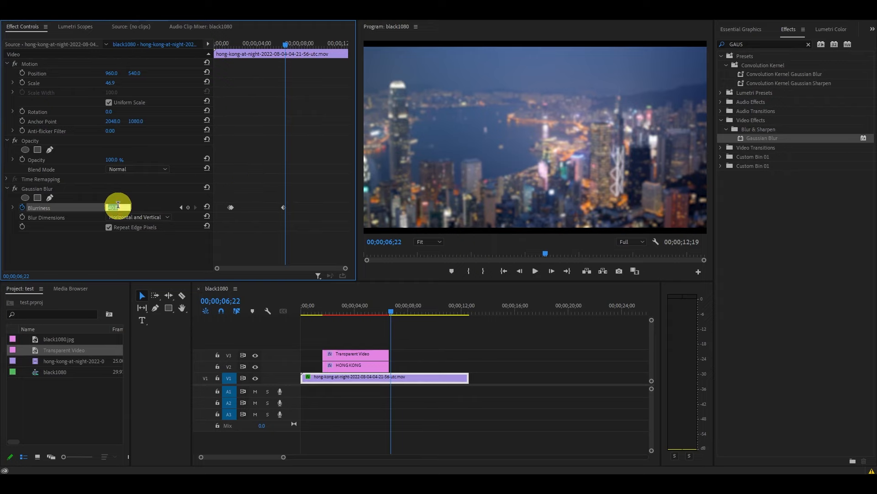
key("Return")
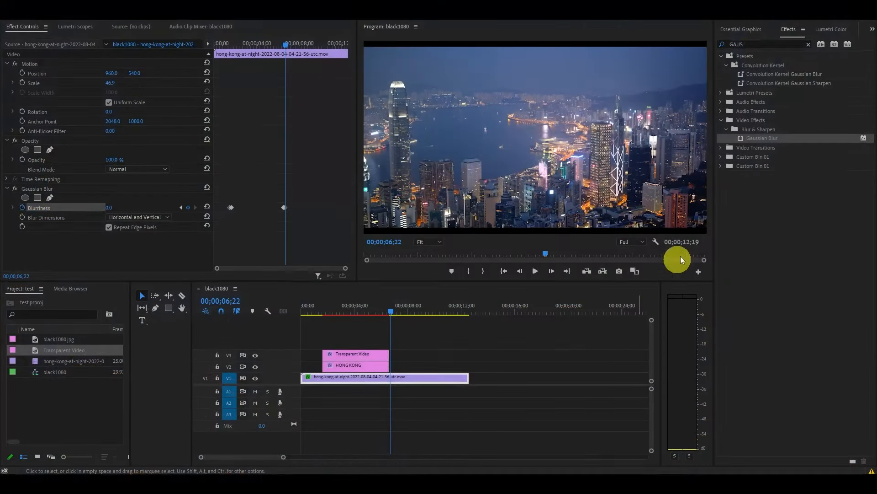
Find the Film Dissolve transition and apply it to the end of the HONG KONG title clip on V2.
left_click(750, 44)
type("FILM DIS")
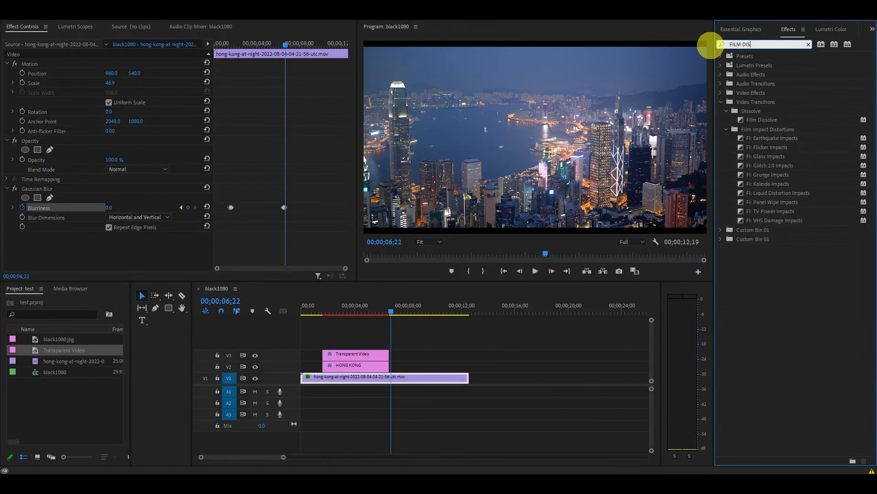
left_click_drag(764, 120, 589, 205)
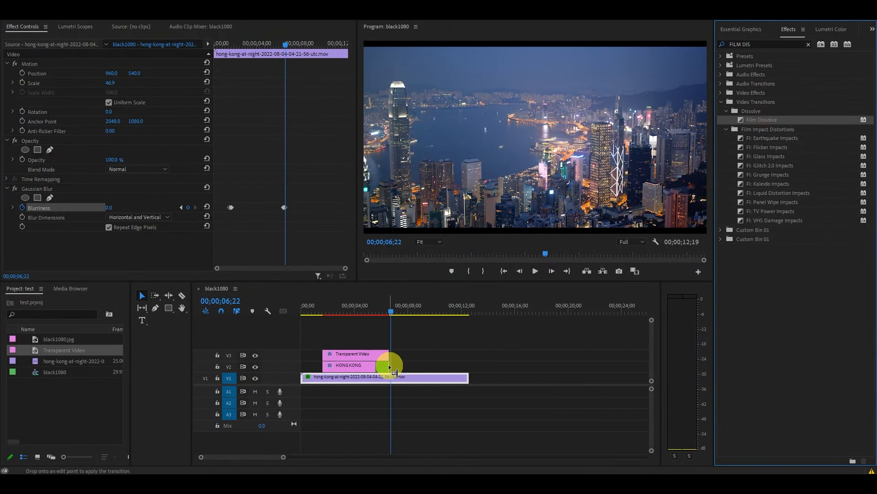